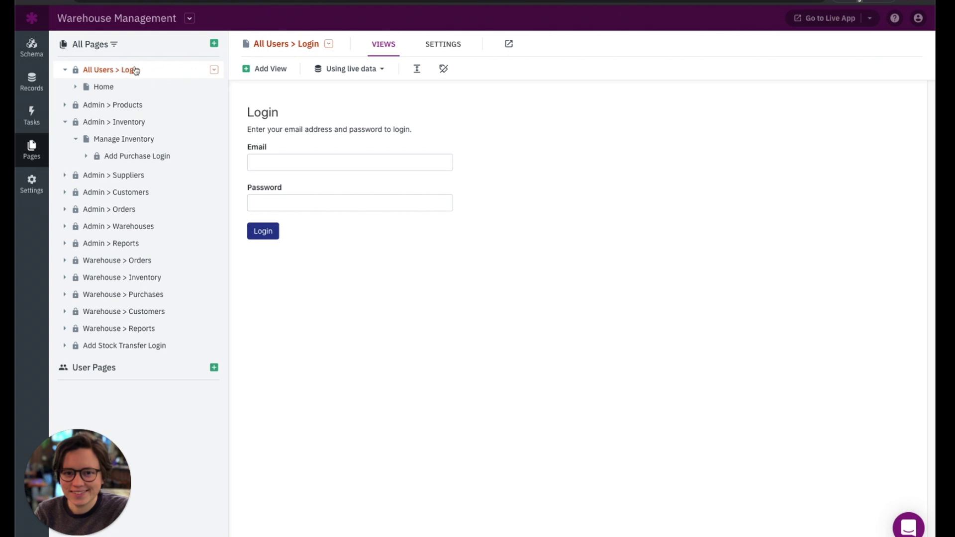
# - Look over the Home and Login pages, view the live app's long page menu, then return to the builder
pyautogui.click(152, 85)
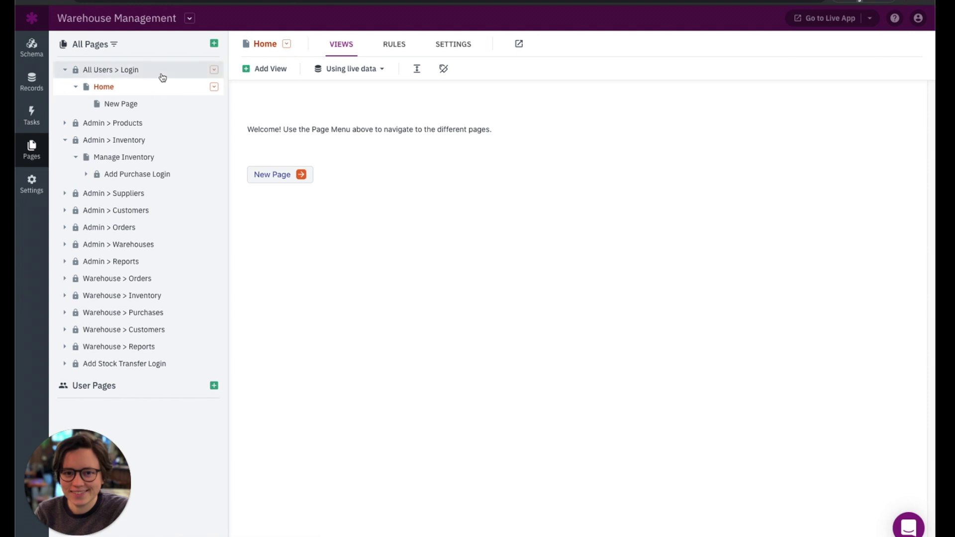
pyautogui.click(159, 77)
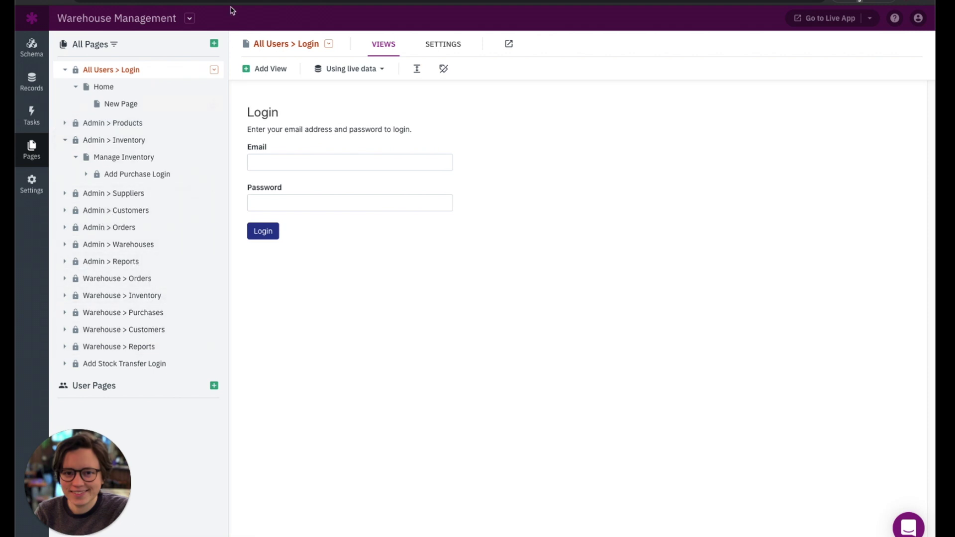
pyautogui.hotkey('ctrl', 'Tab')
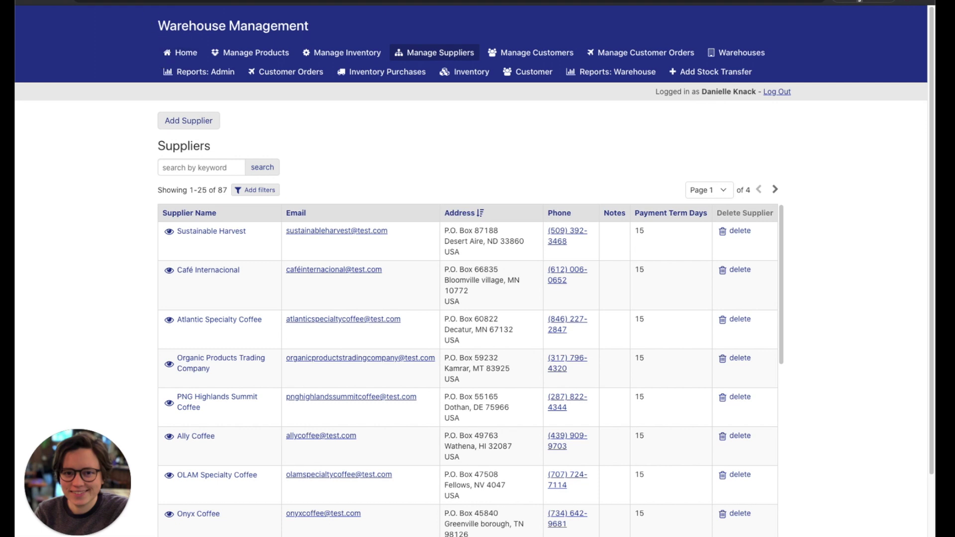
pyautogui.click(97, 2)
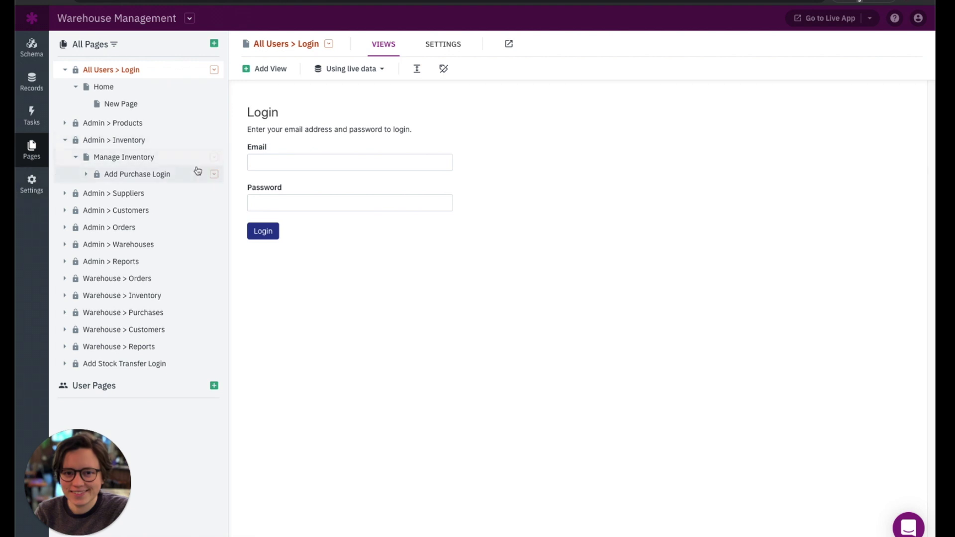
# - Start a new dropdown menu holding the Admin Products, Inventory, Suppliers and Warehouses pages
pyautogui.click(214, 44)
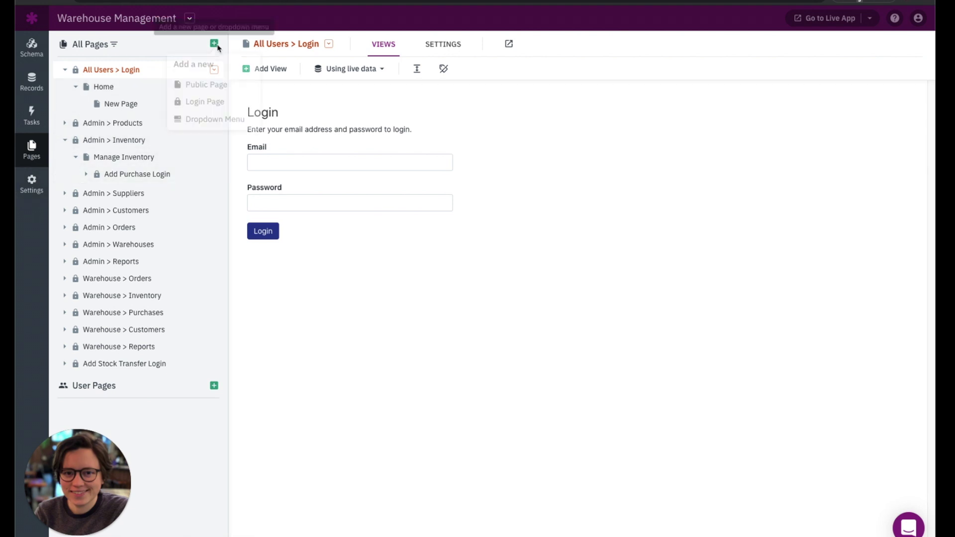
pyautogui.click(241, 123)
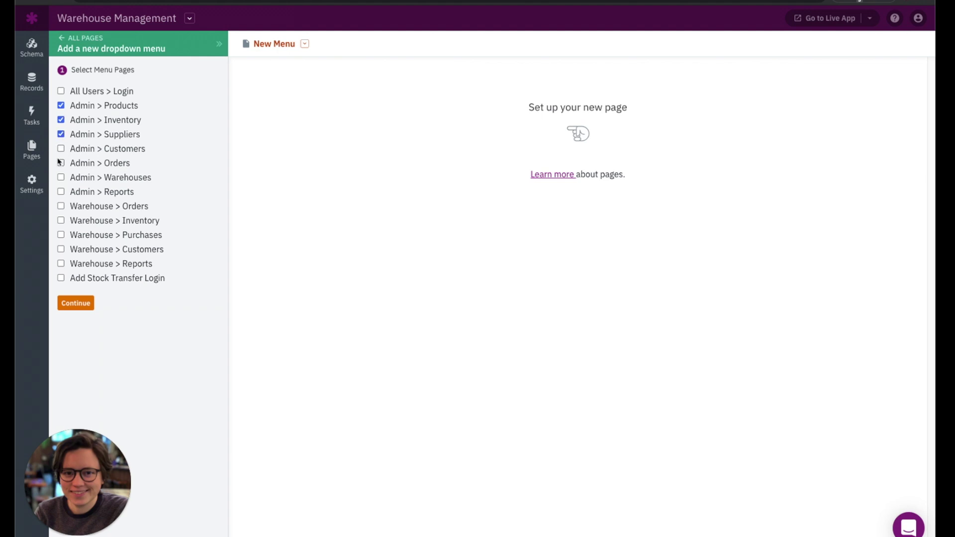
pyautogui.click(62, 178)
pyautogui.click(63, 306)
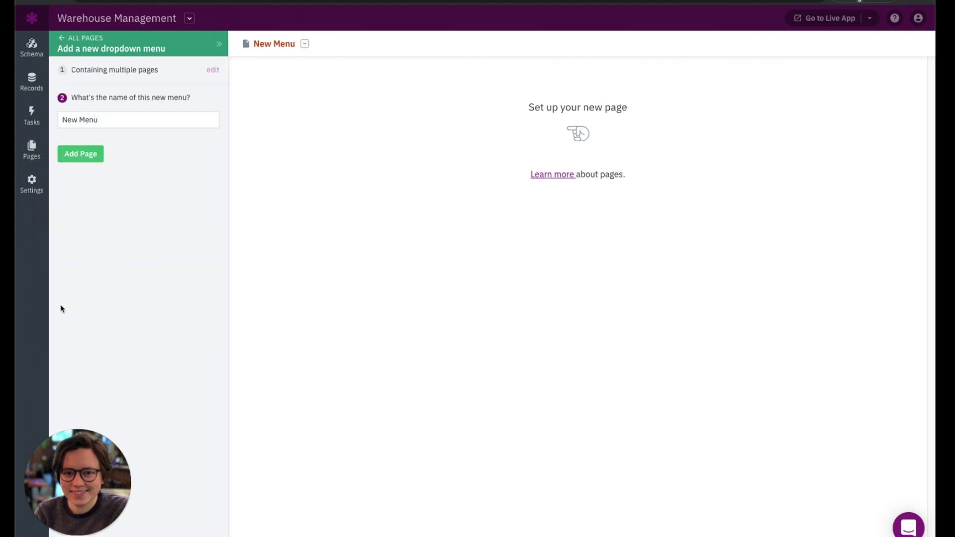
# - Name the new dropdown menu 'Admin Inventory' and add it
pyautogui.click(95, 118)
pyautogui.hotkey('ctrl', 'a')
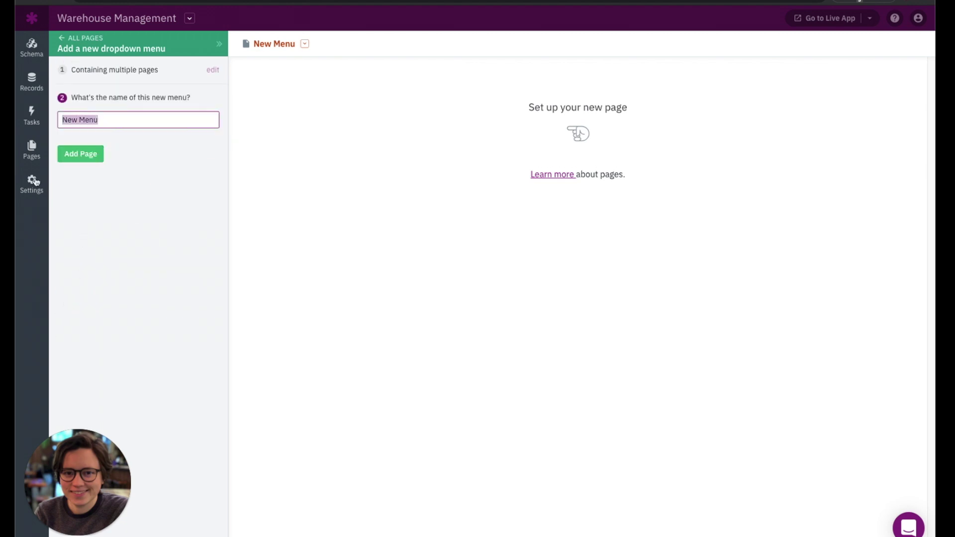
pyautogui.write('admin')
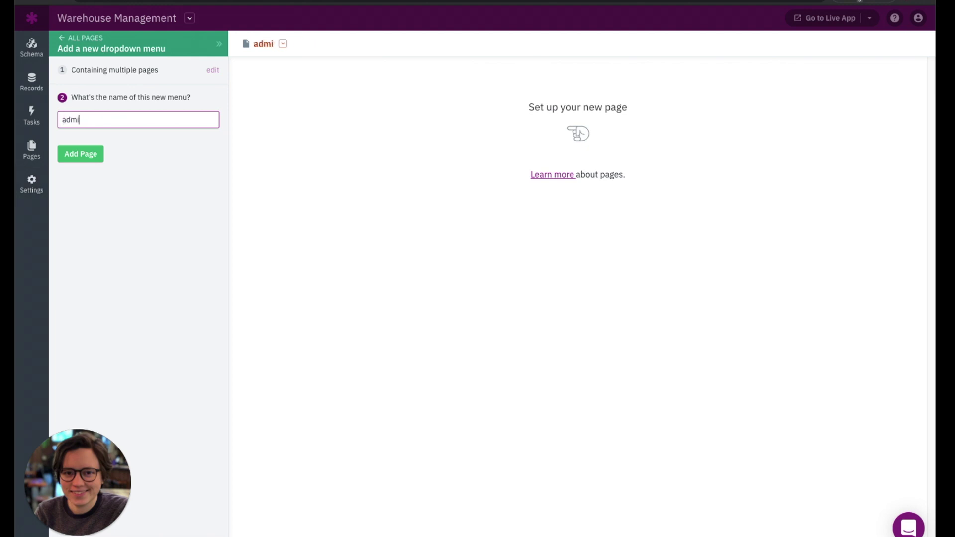
pyautogui.press('BackSpace')
pyautogui.press('BackSpace')
pyautogui.press('BackSpace')
pyautogui.press('BackSpace')
pyautogui.press('BackSpace')
pyautogui.write('Admin Inventory')
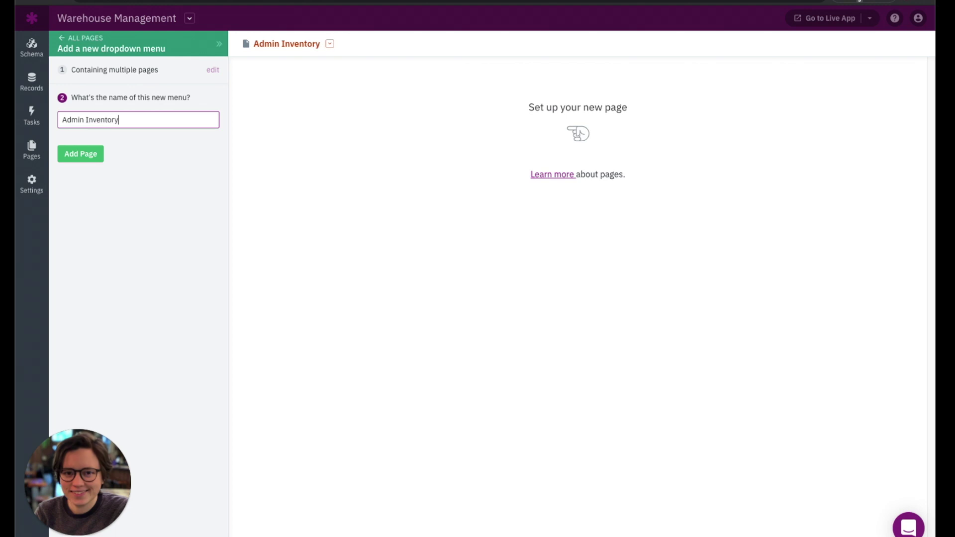
pyautogui.click(72, 158)
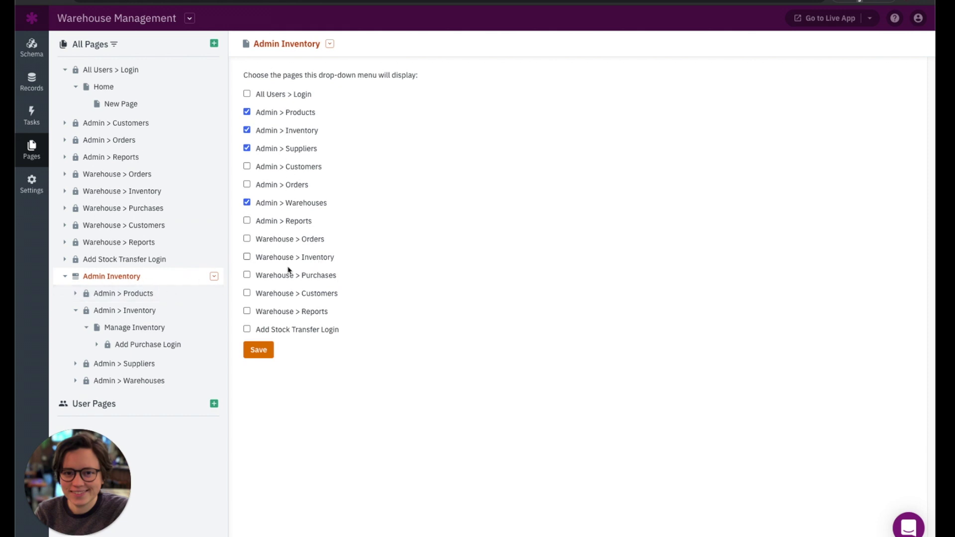
pyautogui.click(214, 44)
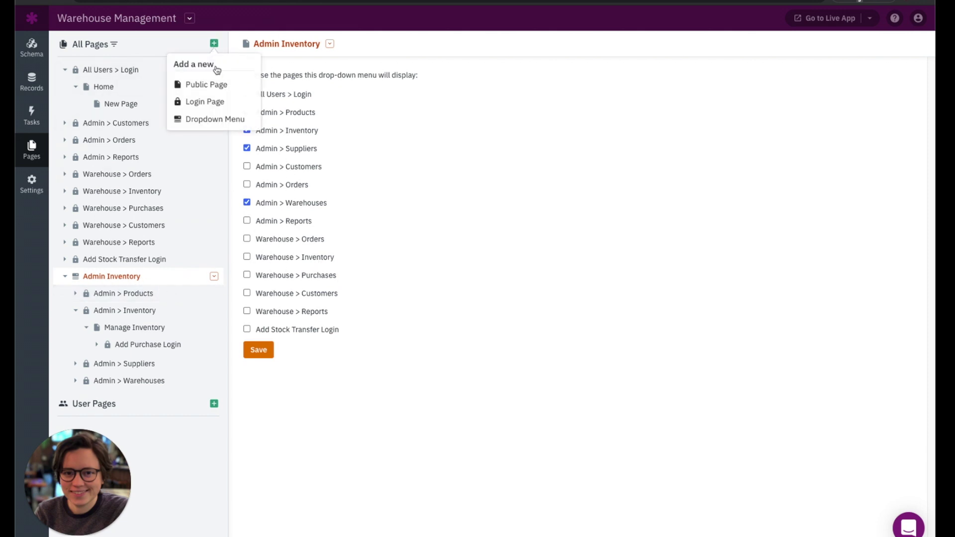
# - Add a dropdown menu named 'Admin Customers' containing Admin > Customers and Admin > Orders
pyautogui.click(211, 121)
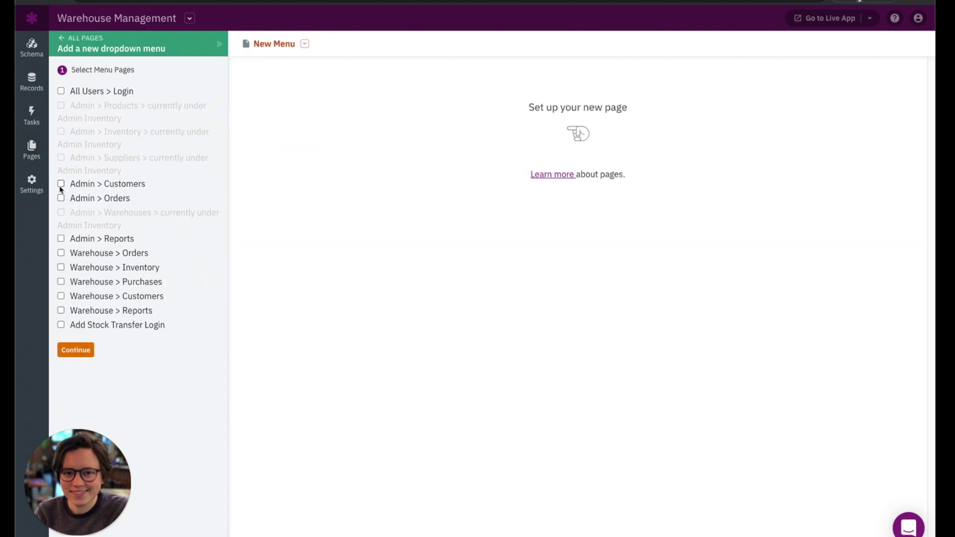
pyautogui.click(60, 199)
pyautogui.click(75, 350)
pyautogui.click(111, 120)
pyautogui.moveTo(111, 120); pyautogui.dragTo(63, 160)
pyautogui.write('Adm')
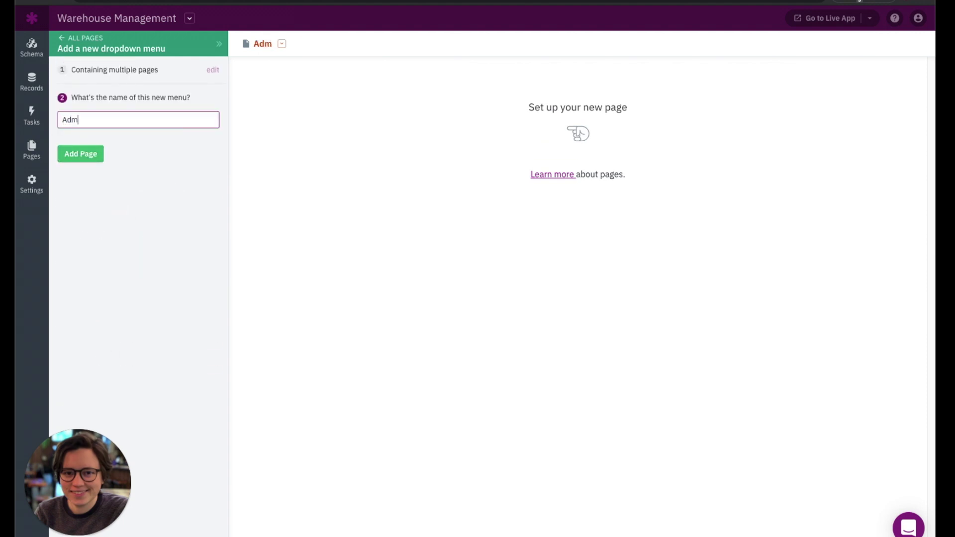
pyautogui.write('in Customers')
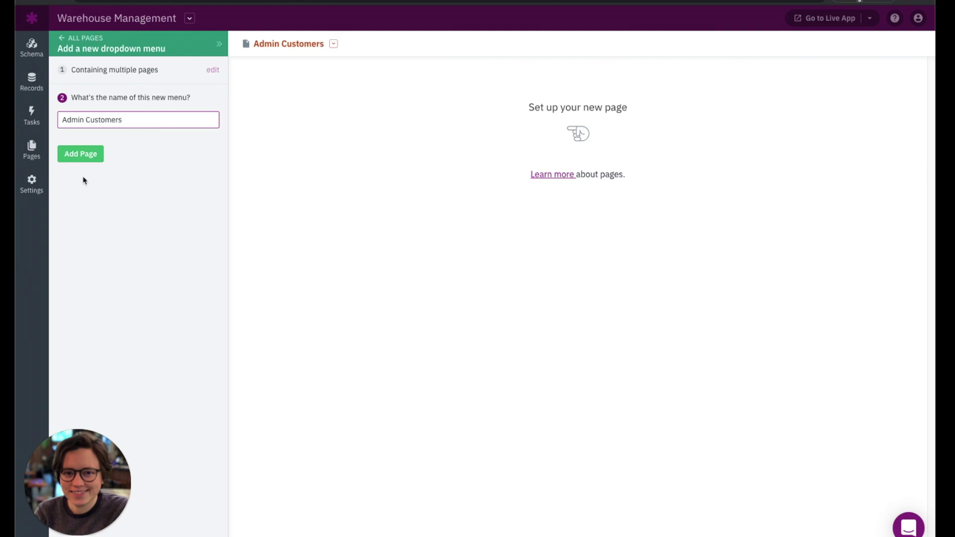
pyautogui.click(92, 158)
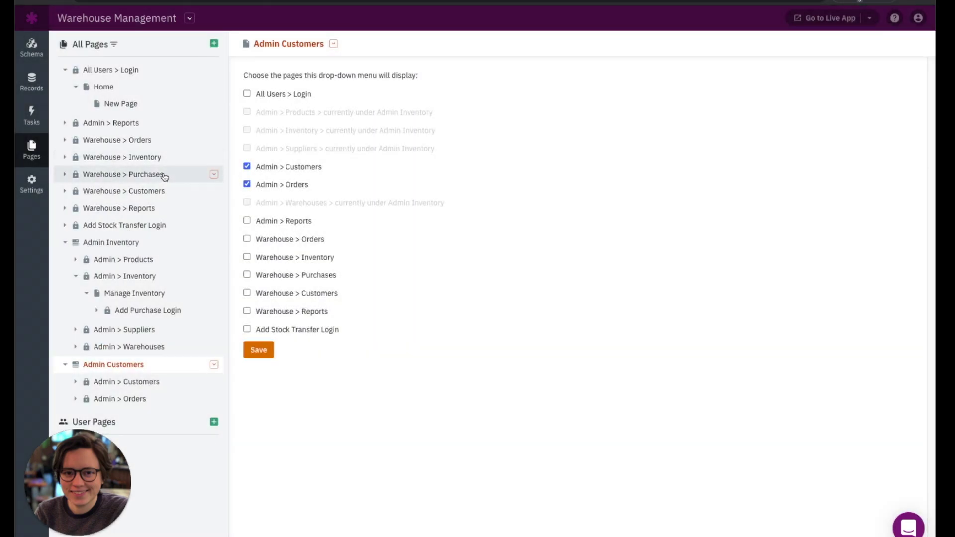
pyautogui.click(214, 45)
# - Add a dropdown named 'Warehouse Inventory' with Warehouse > Orders, Inventory and Purchases
pyautogui.click(194, 119)
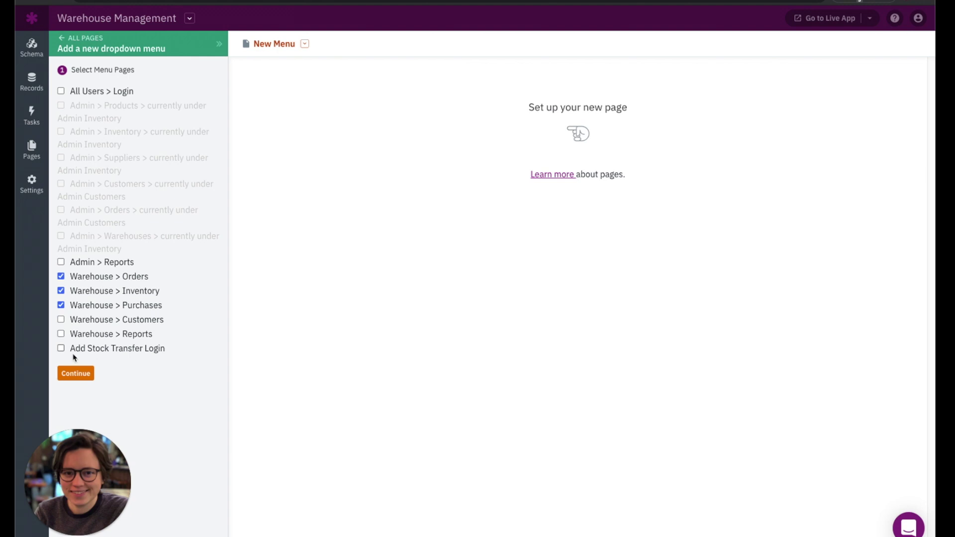
pyautogui.click(80, 378)
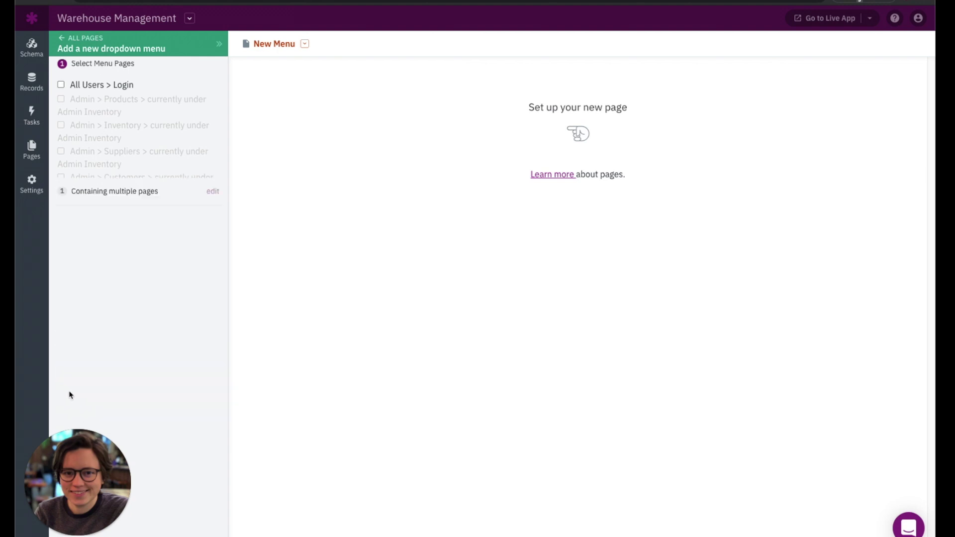
pyautogui.click(131, 121)
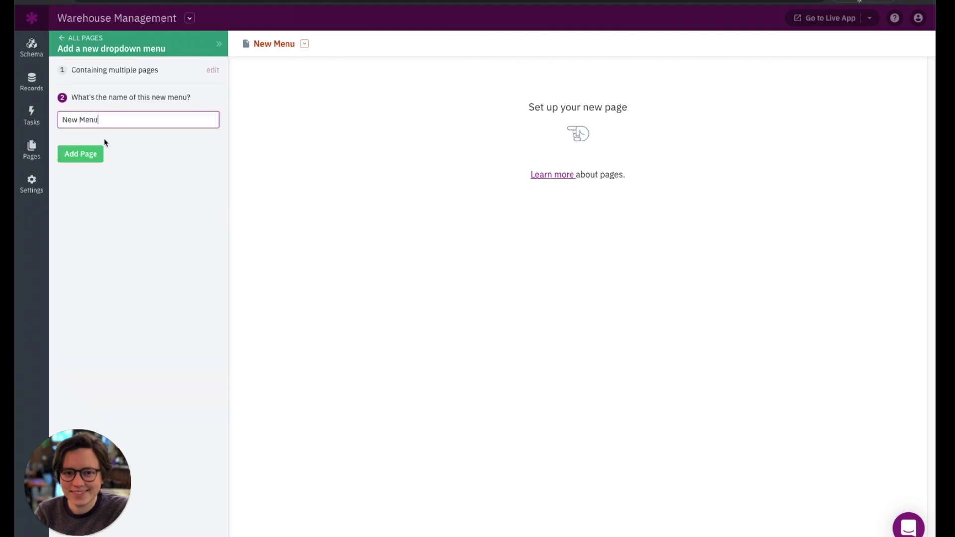
pyautogui.tripleClick(106, 119)
pyautogui.write('W')
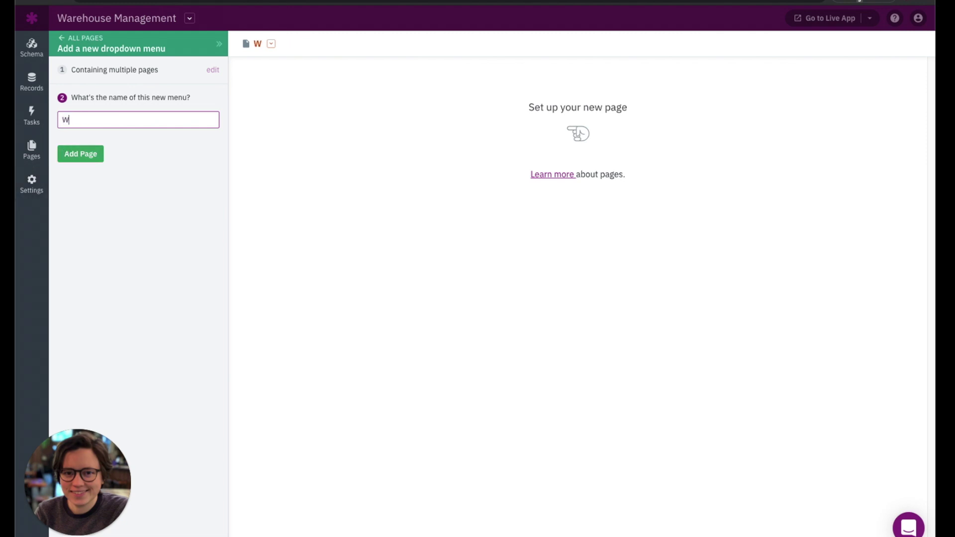
pyautogui.write('arehouse Inve')
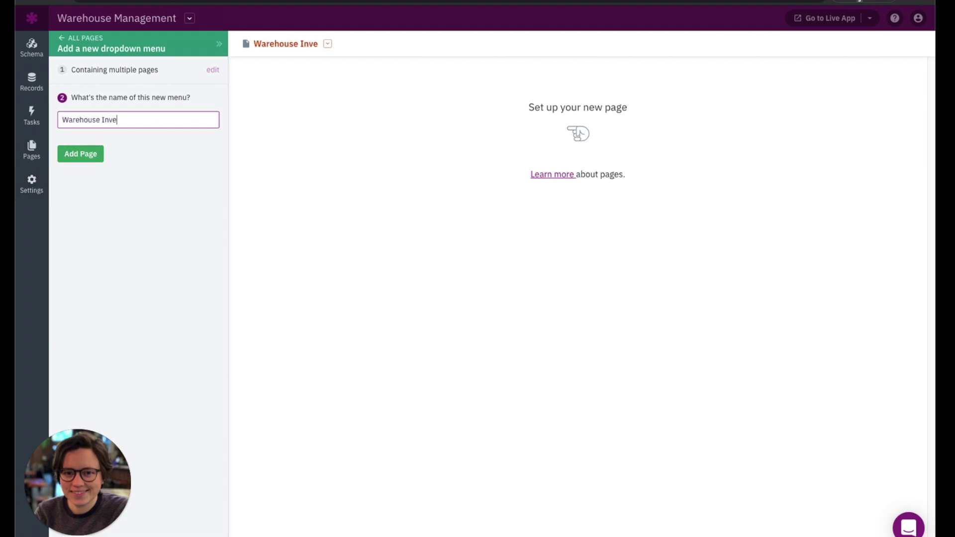
pyautogui.write('ntory')
pyautogui.click(84, 155)
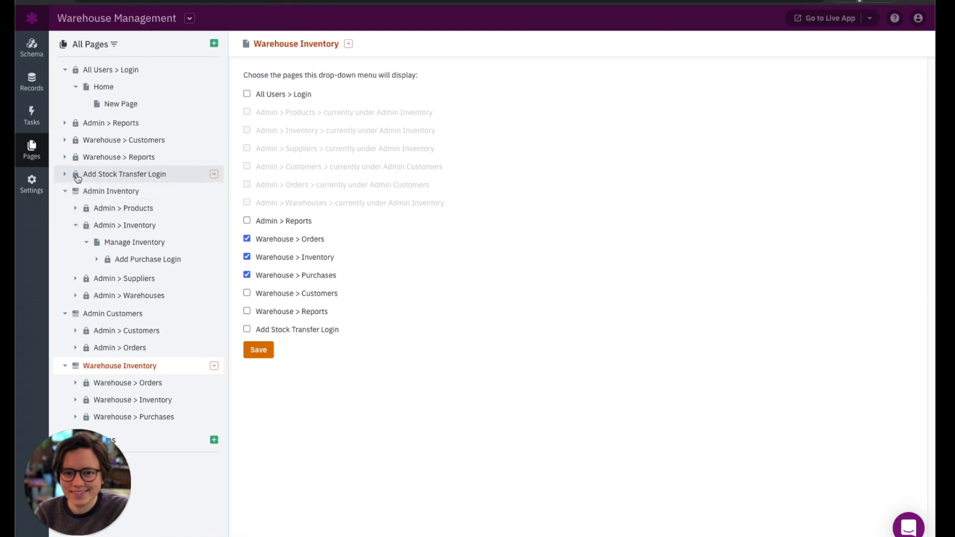
# - Check the Admin Inventory menu's page settings, close them, and remove Admin > Warehouses from it
pyautogui.click(110, 198)
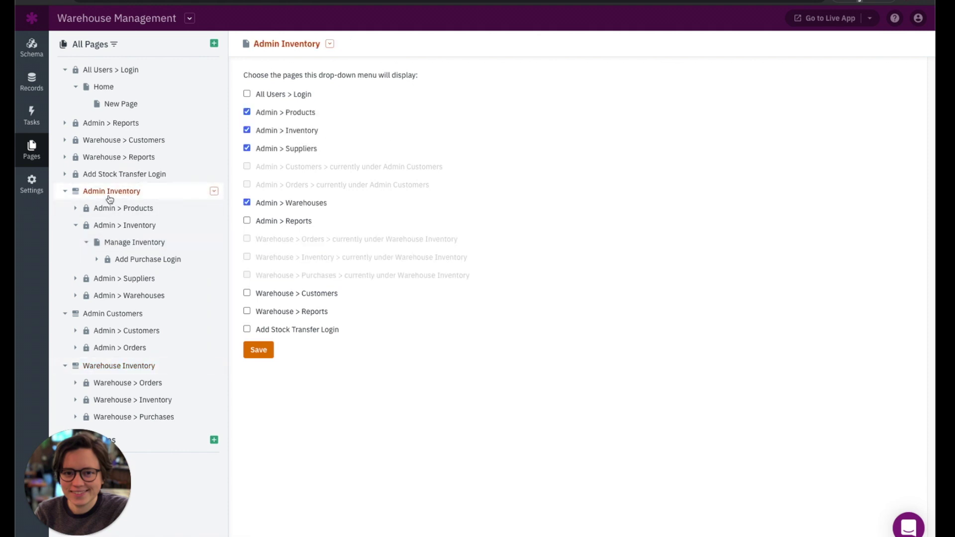
pyautogui.click(212, 193)
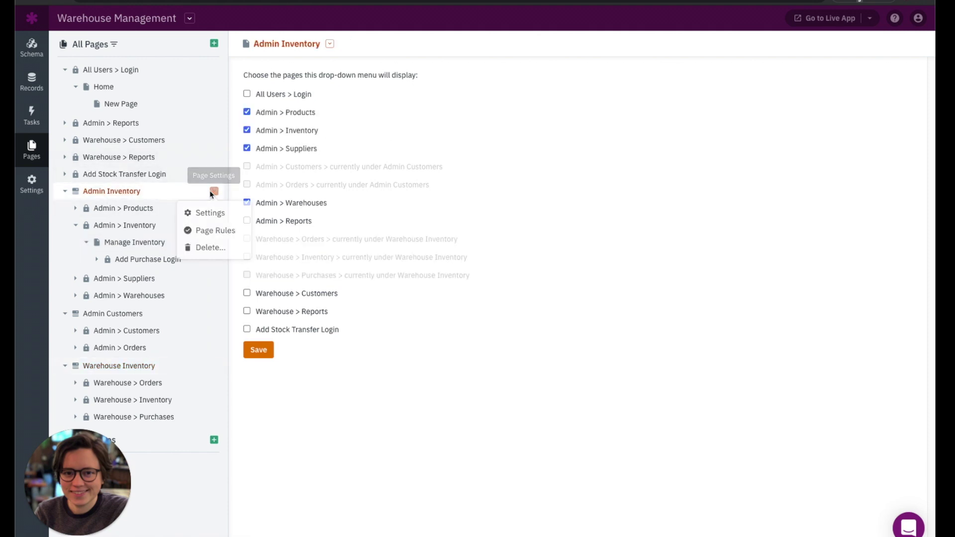
pyautogui.click(204, 215)
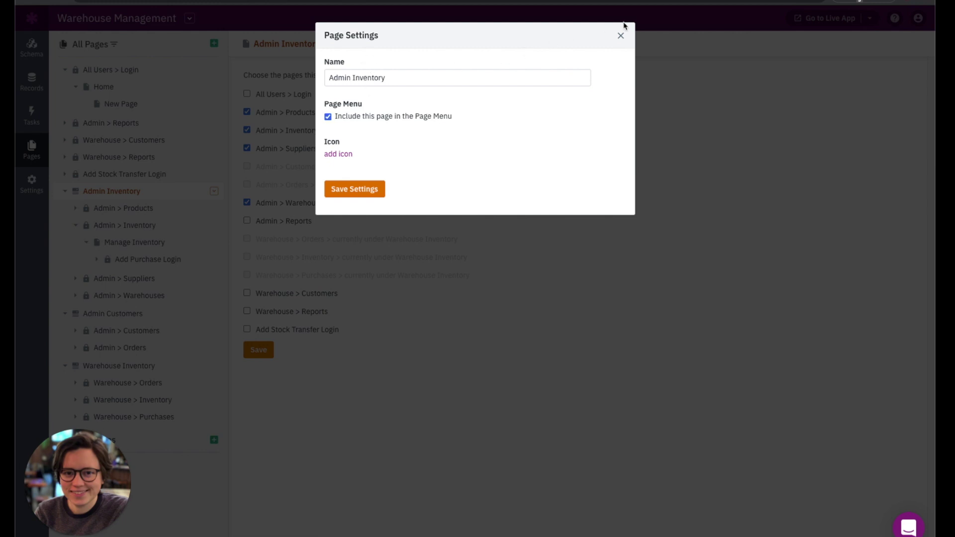
pyautogui.click(621, 37)
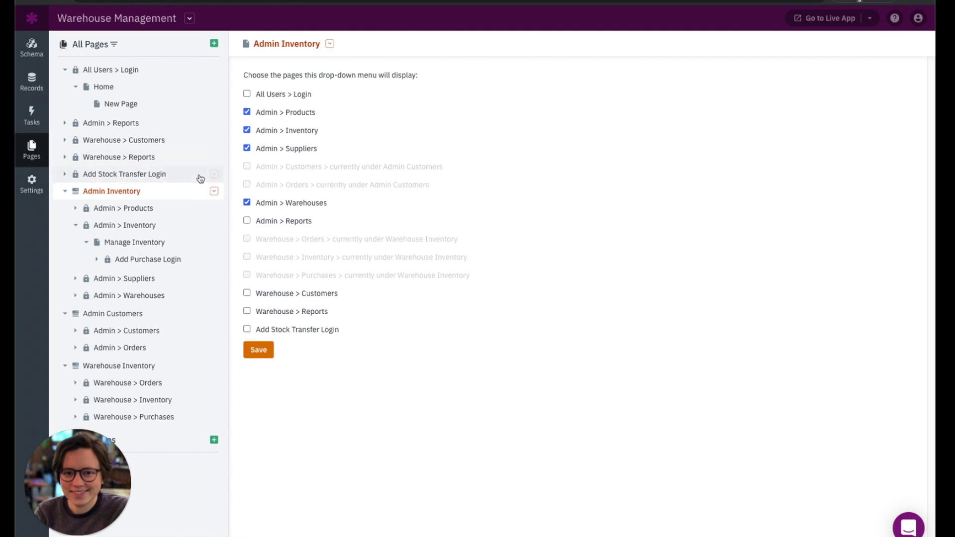
pyautogui.click(247, 204)
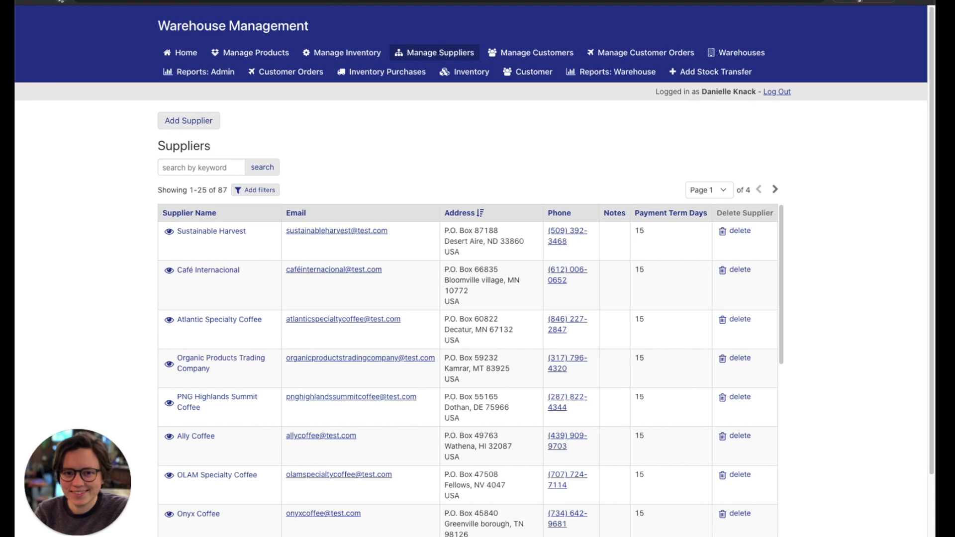
# - Reload the live app and open the Admin Inventory, Admin Customers and Warehouse Inventory dropdowns
pyautogui.click(60, 2)
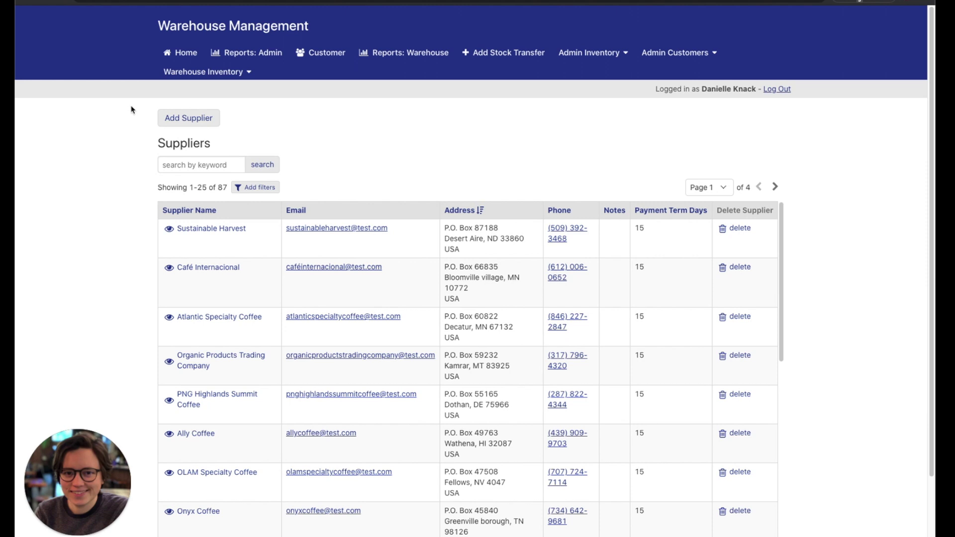
pyautogui.click(566, 52)
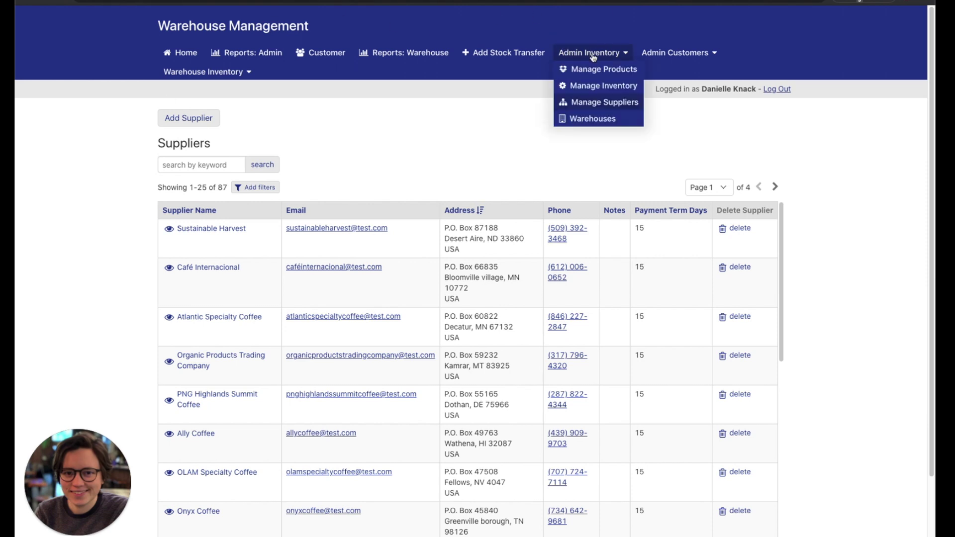
pyautogui.click(674, 57)
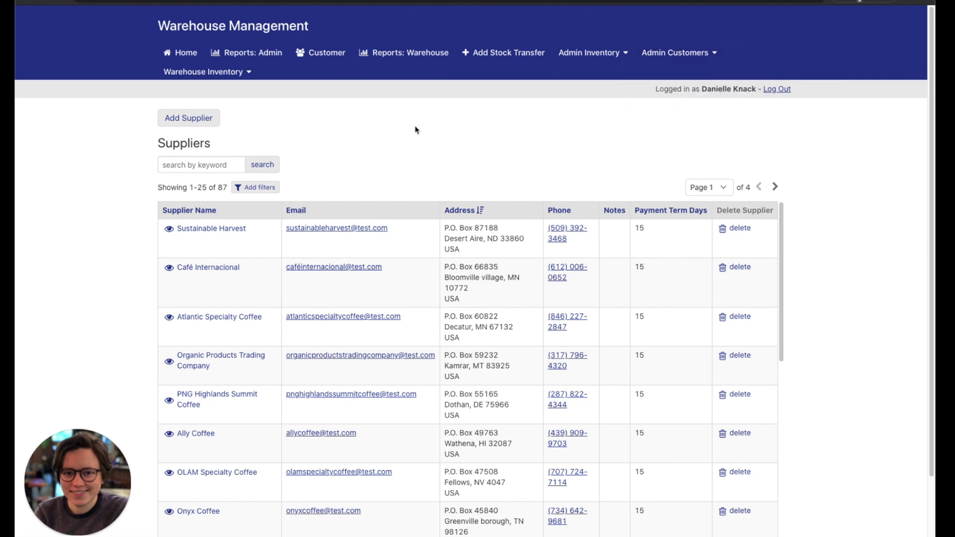
pyautogui.click(229, 72)
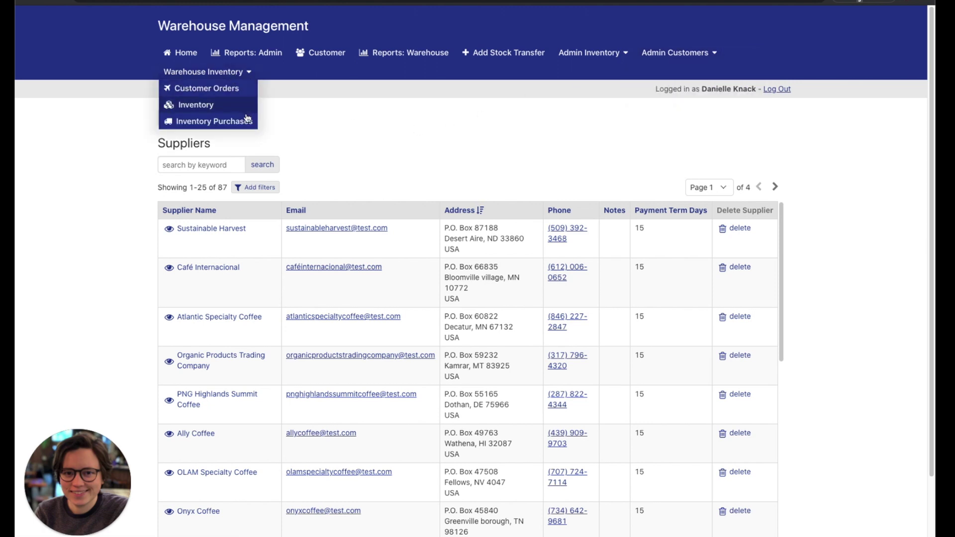
pyautogui.click(302, 122)
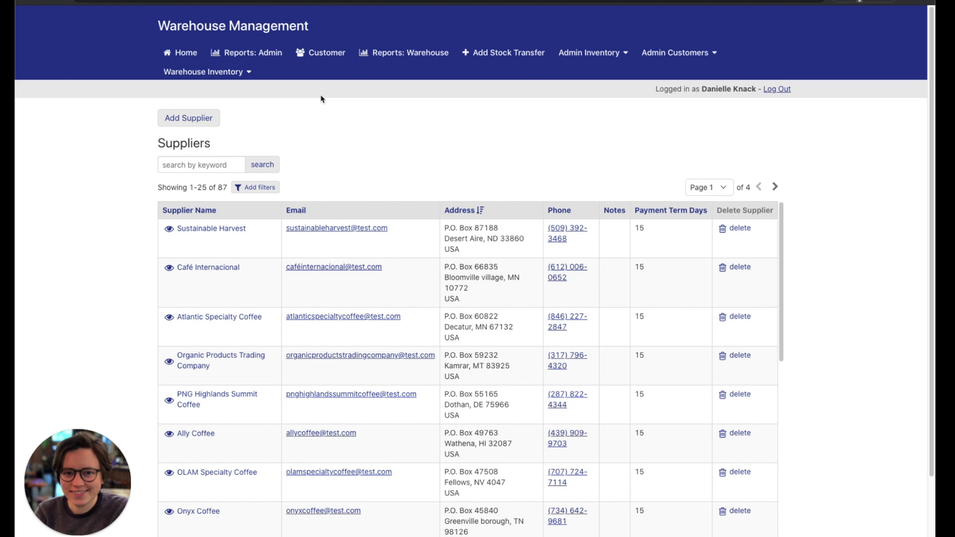